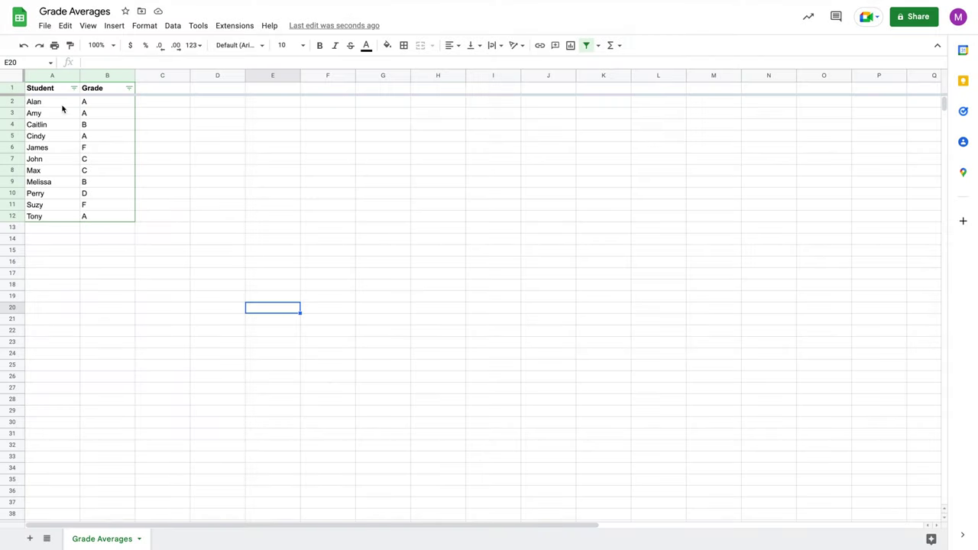
Add a new sheet to the spreadsheet and rename it A Honor Roll
click(62, 104)
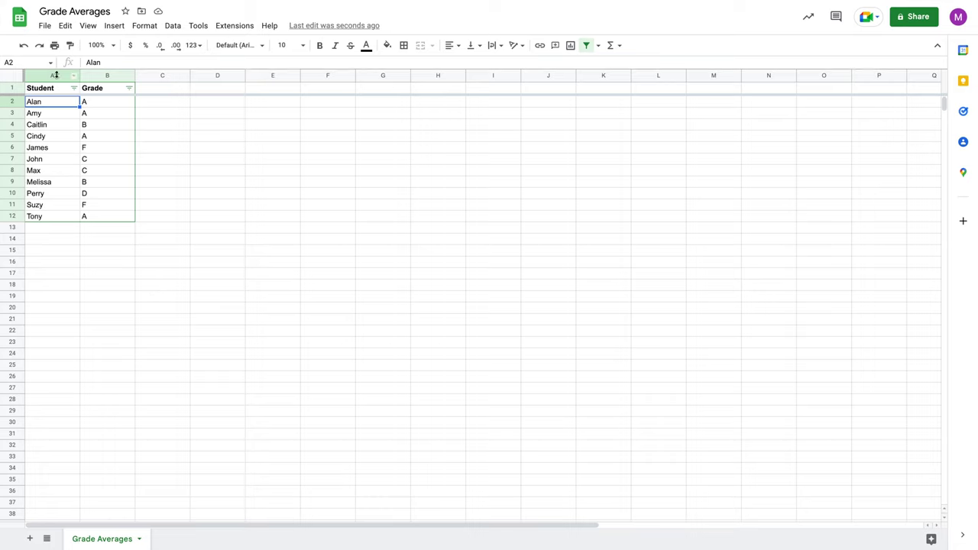
click(30, 539)
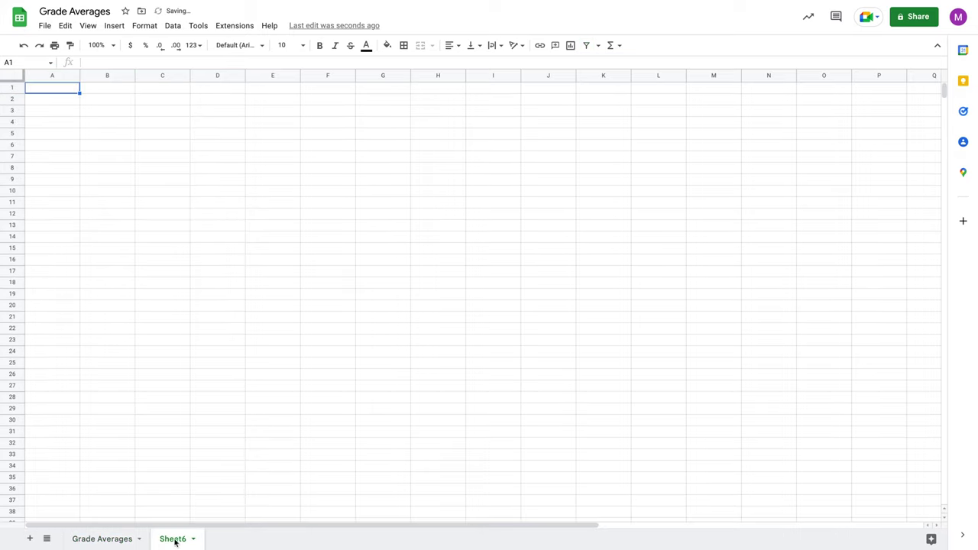
click(193, 539)
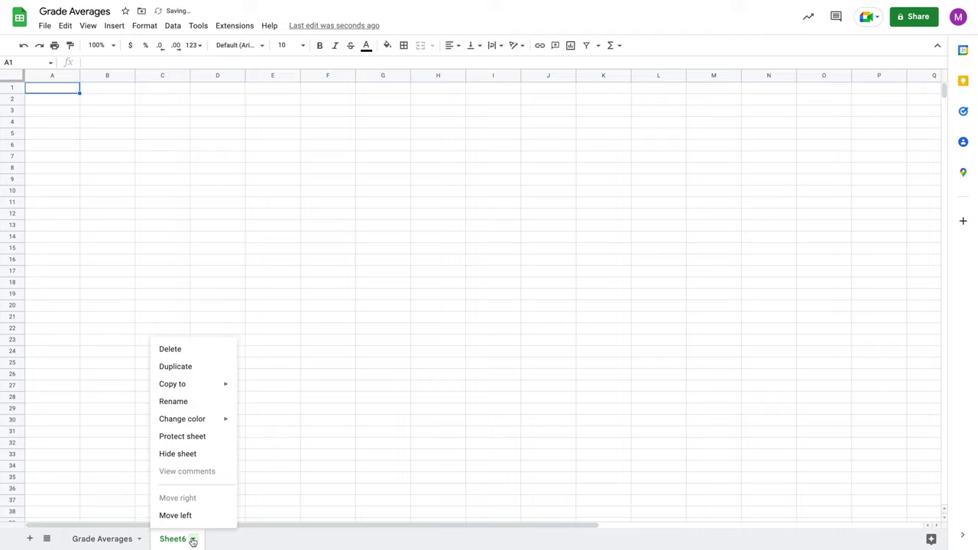
click(188, 402)
text(A Ho)
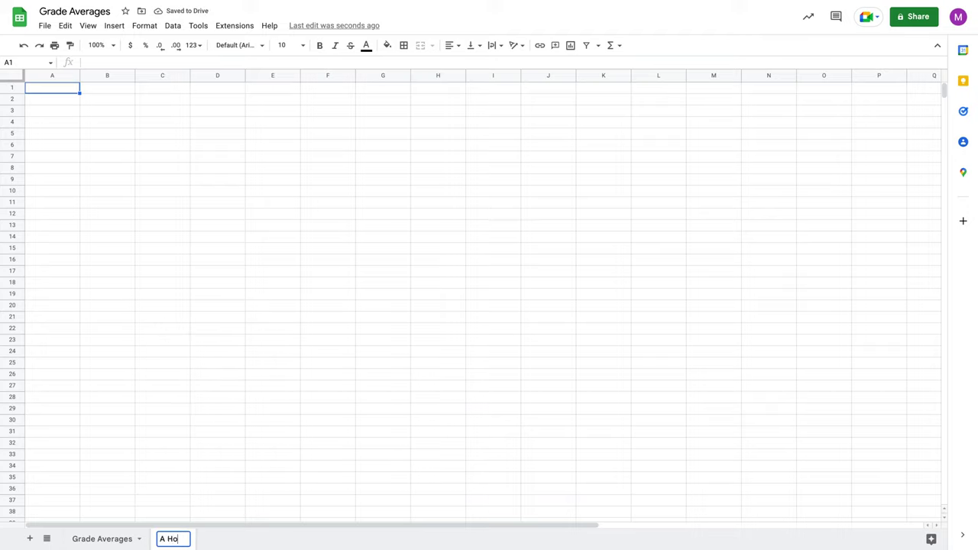
text(nor Ro)
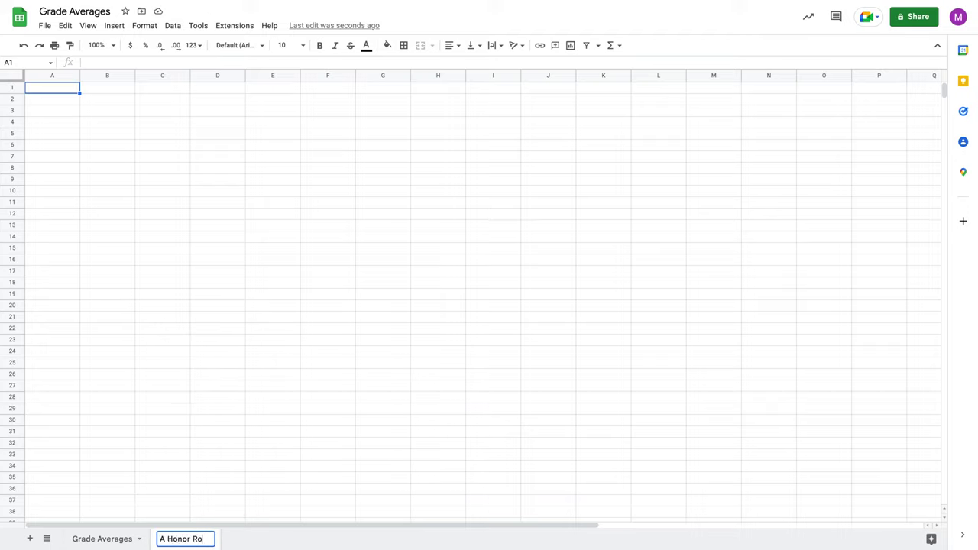
text(ll)
key(Return)
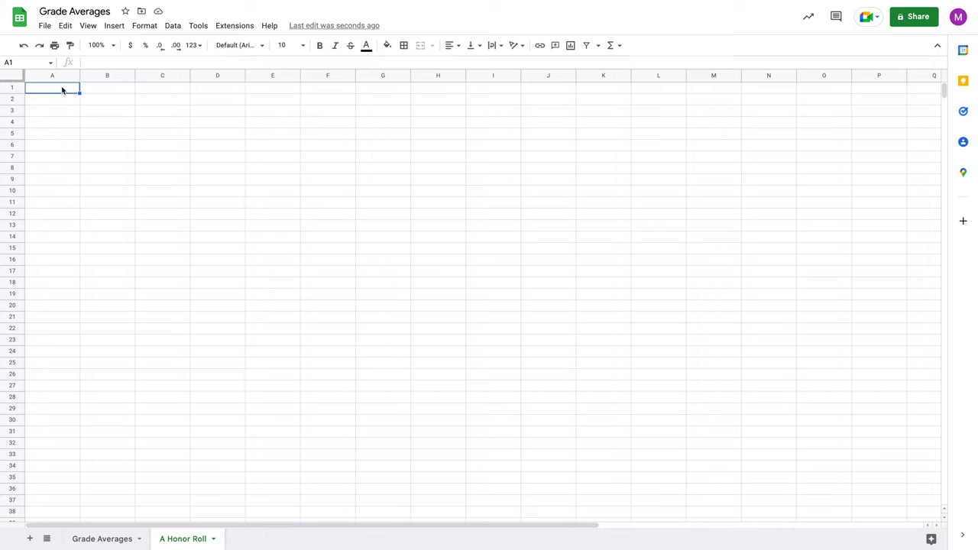
Reference ='Grade Averages'!A1 in cell A1 of the A Honor Roll sheet and extend the reference through B12
click(119, 539)
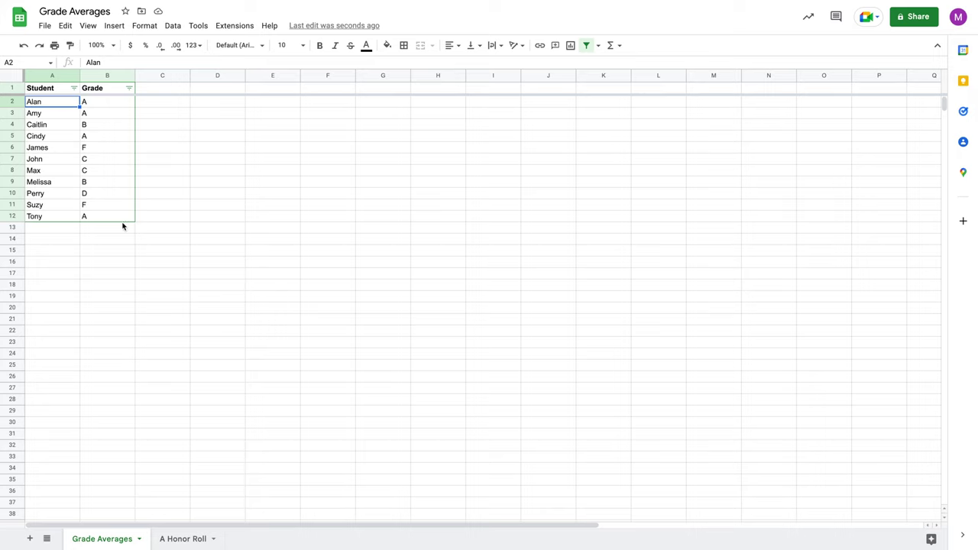
click(177, 539)
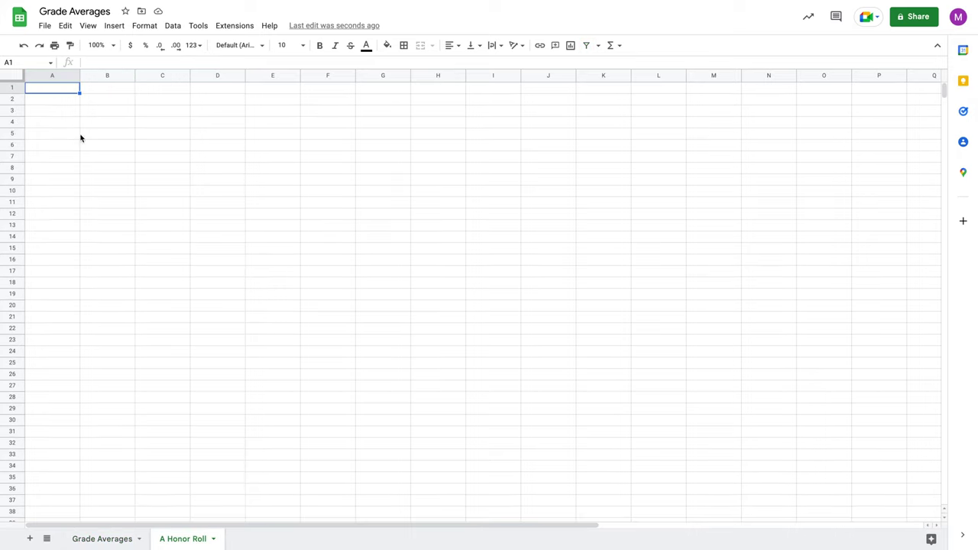
text(=)
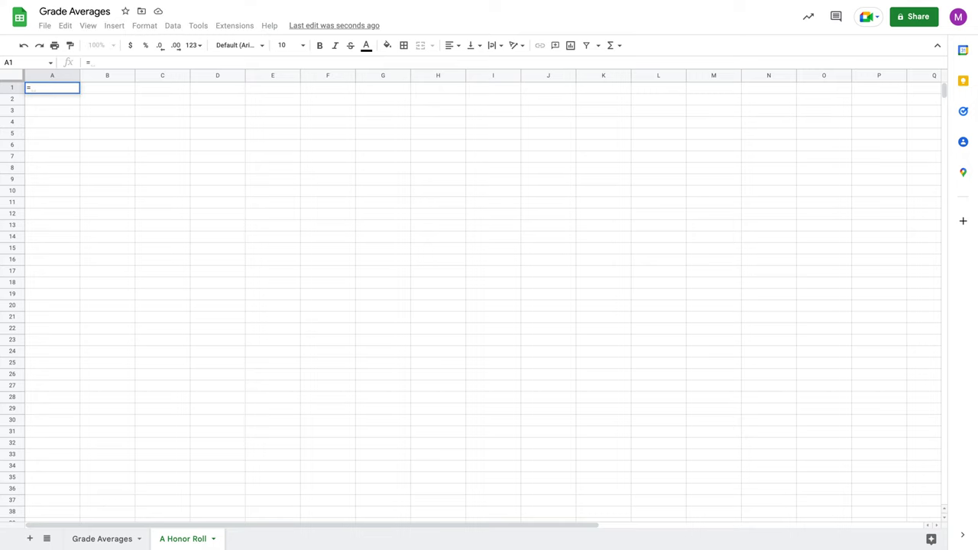
click(102, 538)
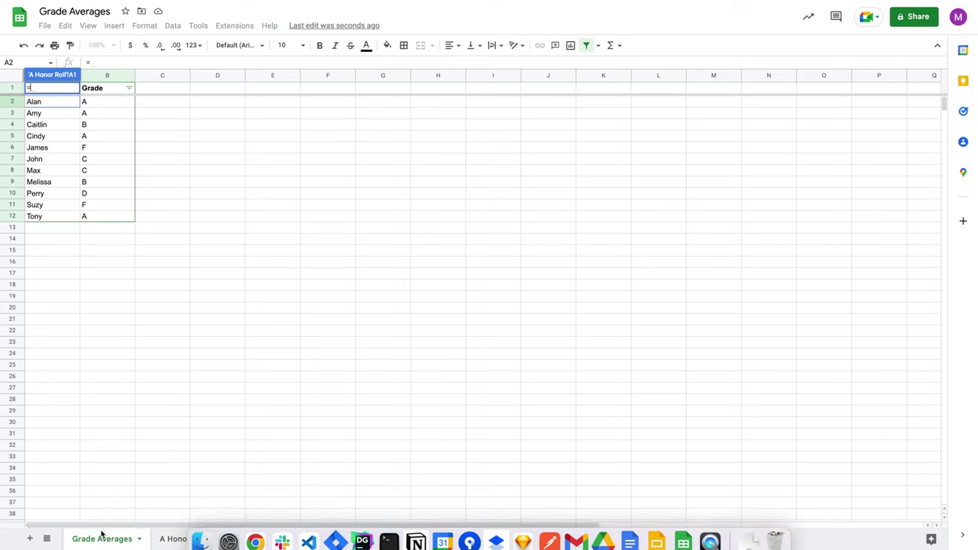
click(61, 92)
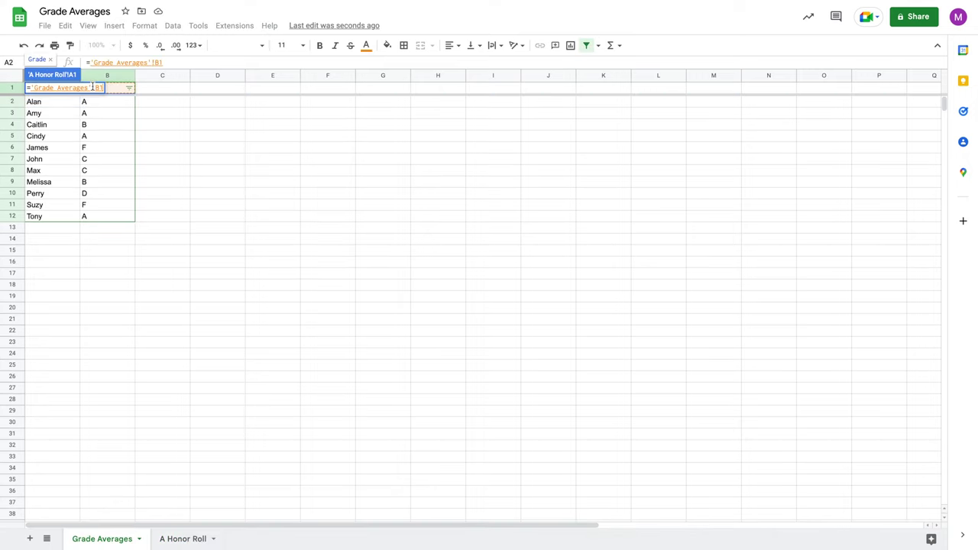
key(Return)
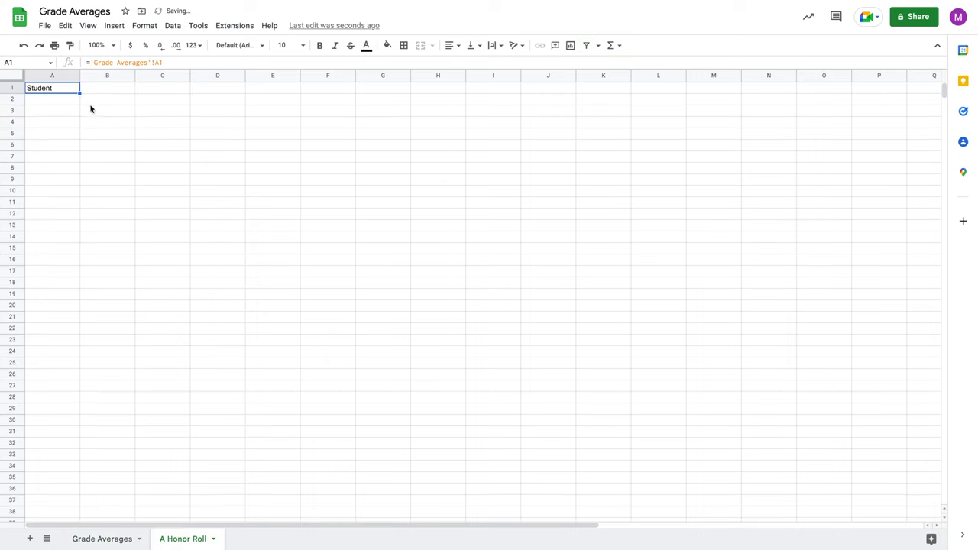
drag(80, 92, 135, 229)
click(129, 263)
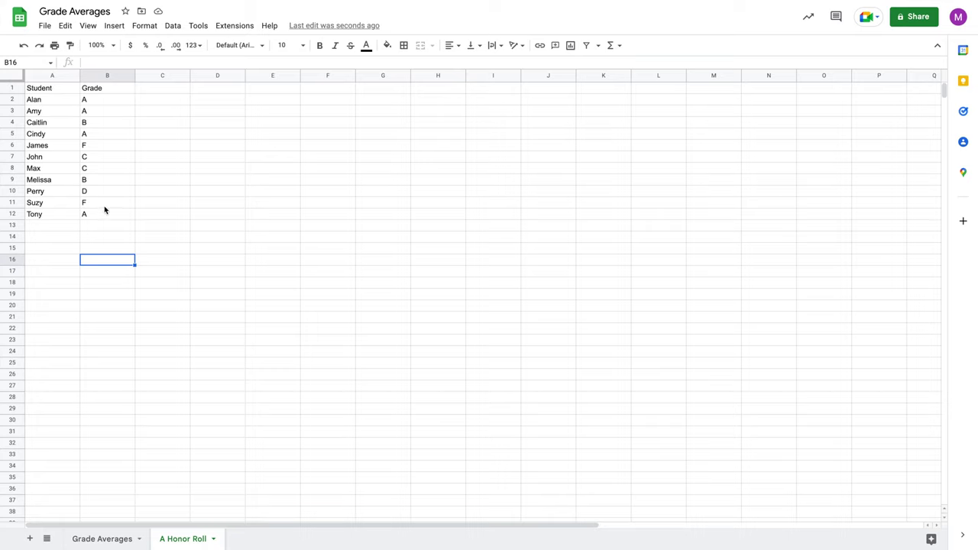
Undo the cell references on the A Honor Roll sheet until it is empty again
key(ctrl+z)
key(ctrl+z)
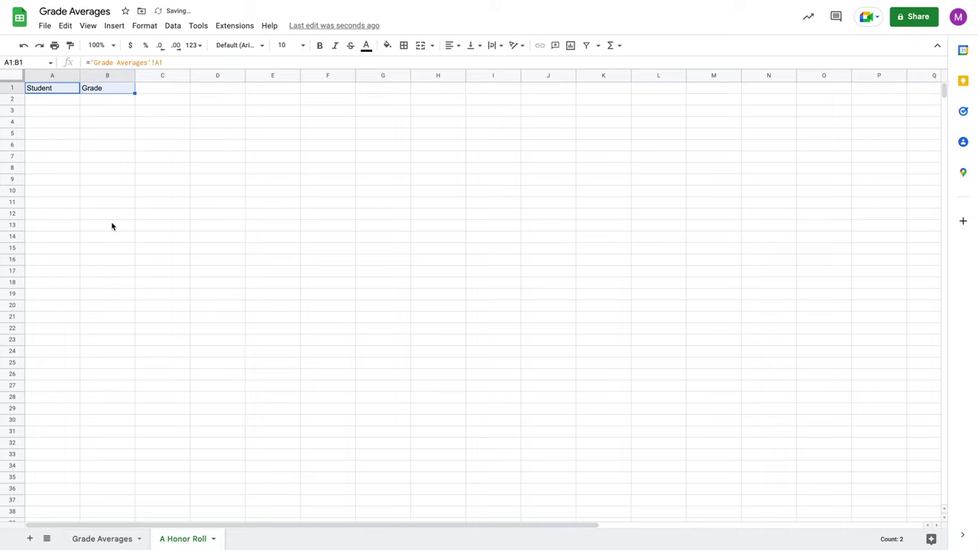
key(ctrl+z)
key(ctrl+z)
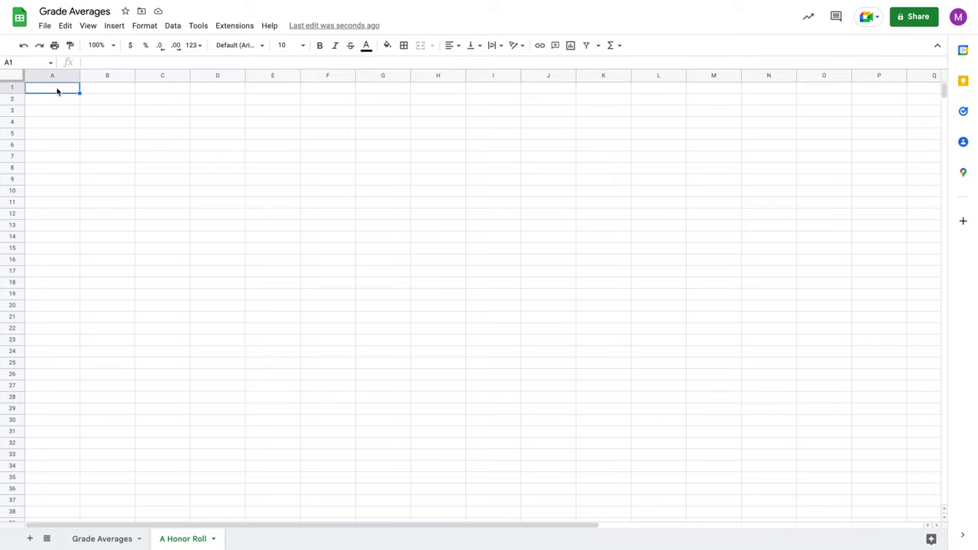
Start a QUERY formula in cell A1 of the A Honor Roll sheet and check the source data on Grade Averages
text(=query)
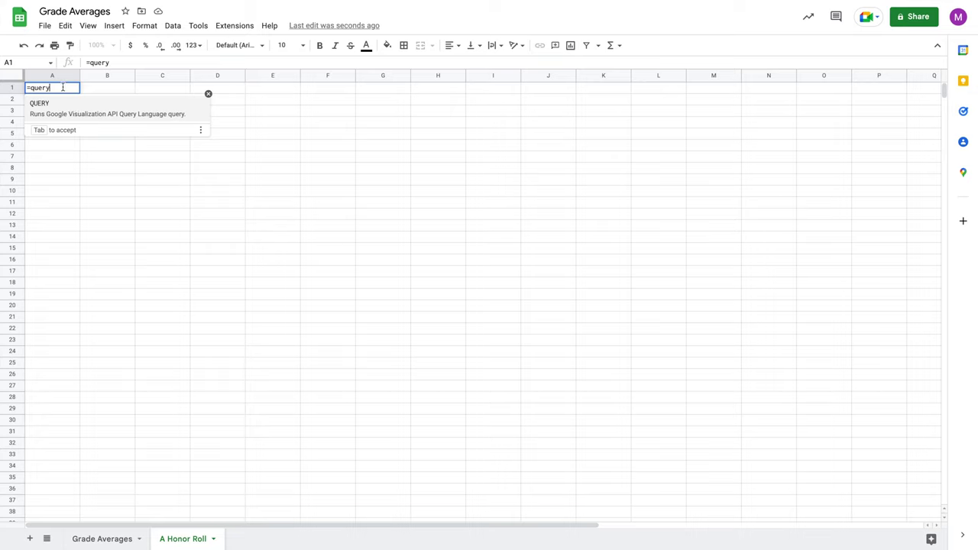
text(()
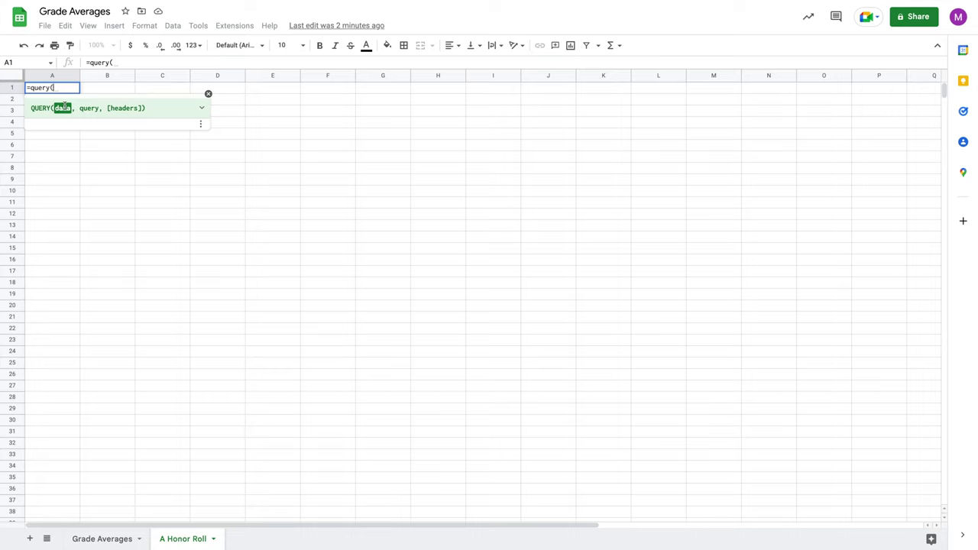
click(96, 540)
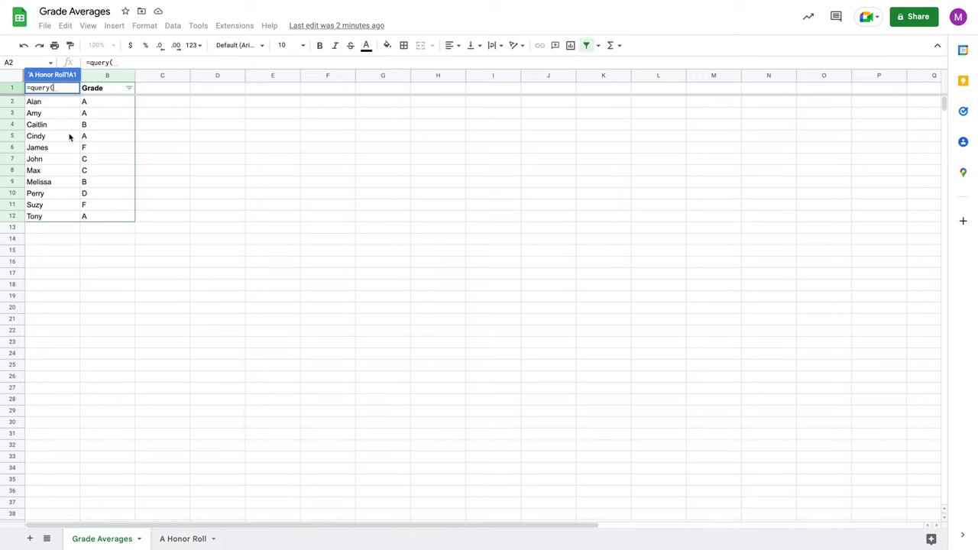
click(172, 541)
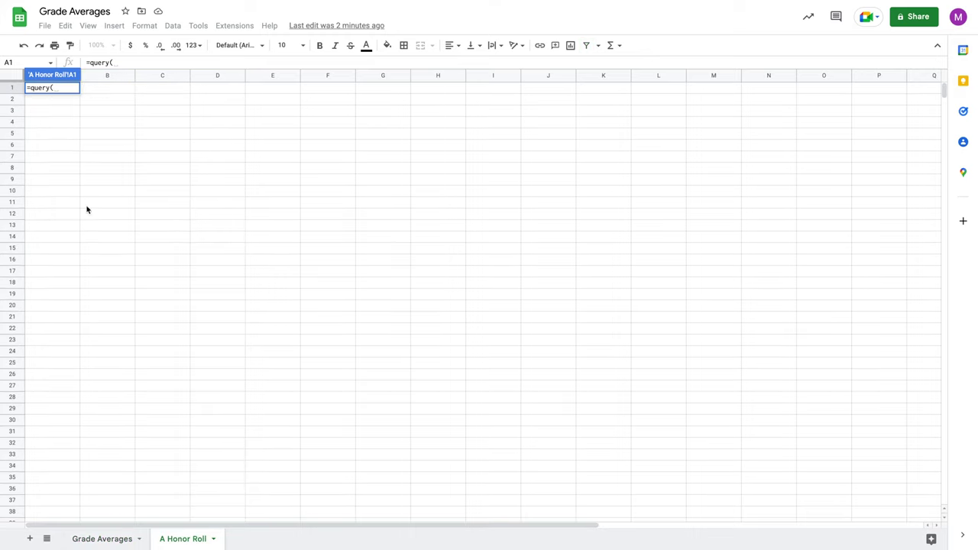
click(58, 88)
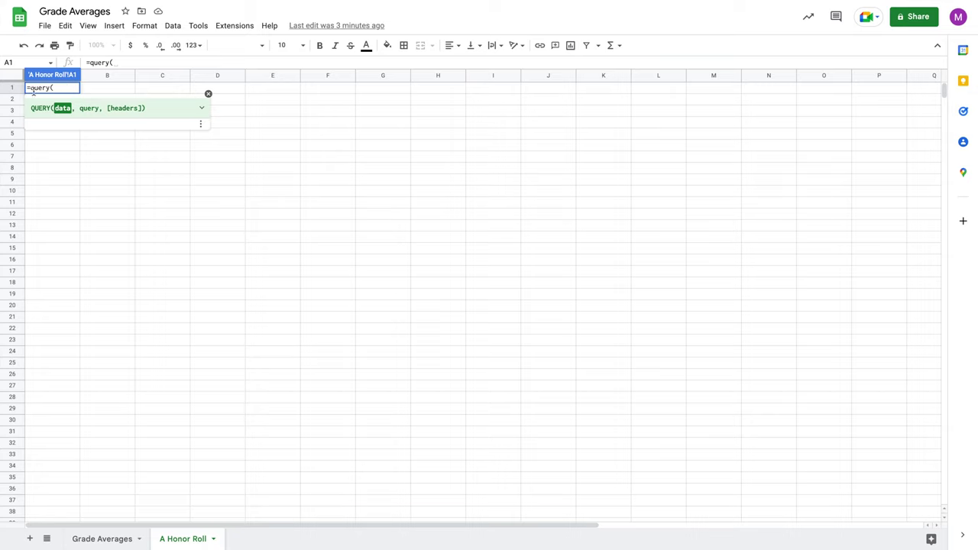
click(99, 545)
click(106, 102)
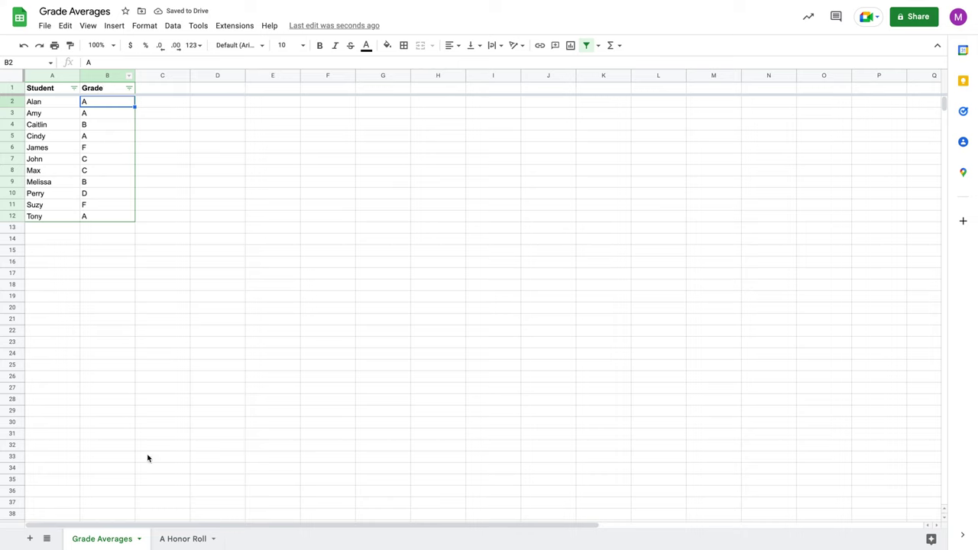
click(169, 541)
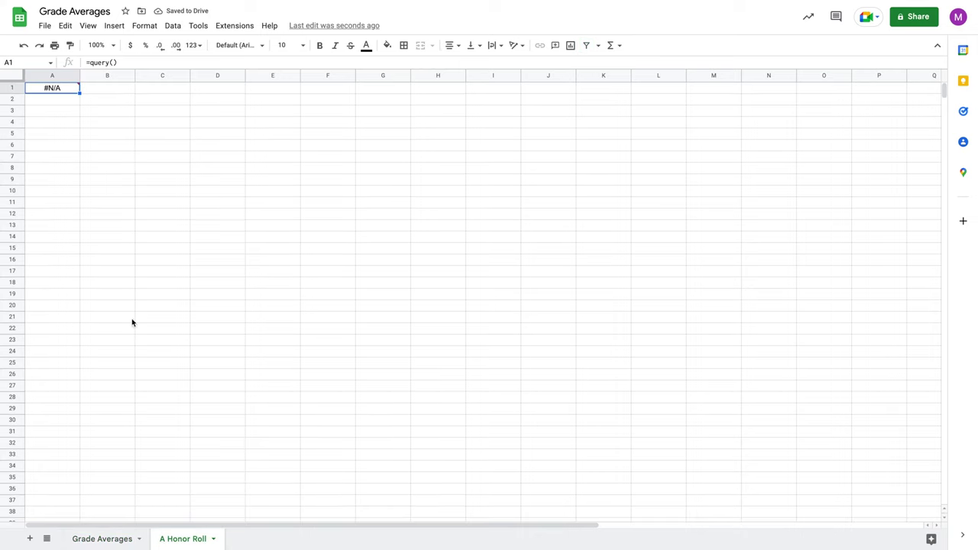
Reopen the QUERY formula in A1 and set its data argument to 'Grade Averages'!A1:B12
double_click(61, 89)
key(BackSpace)
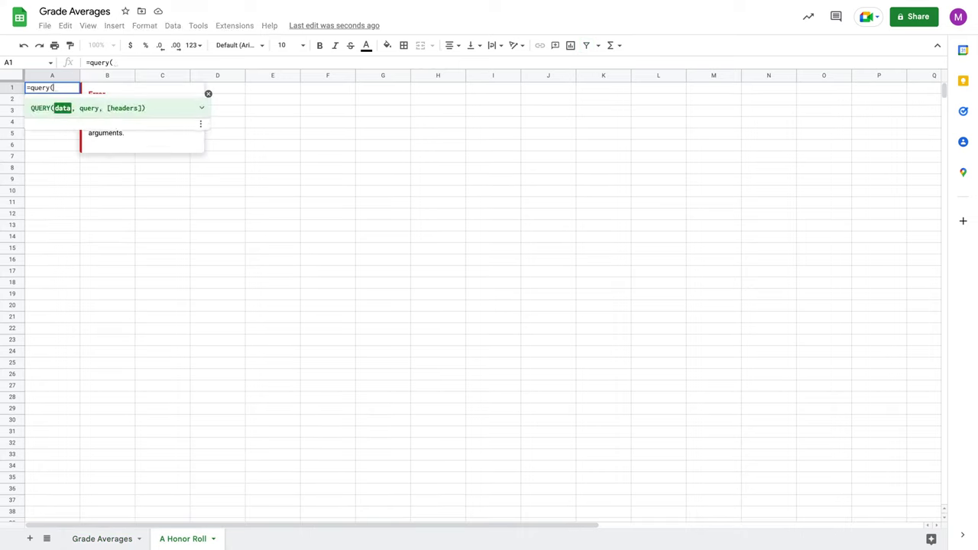
click(113, 539)
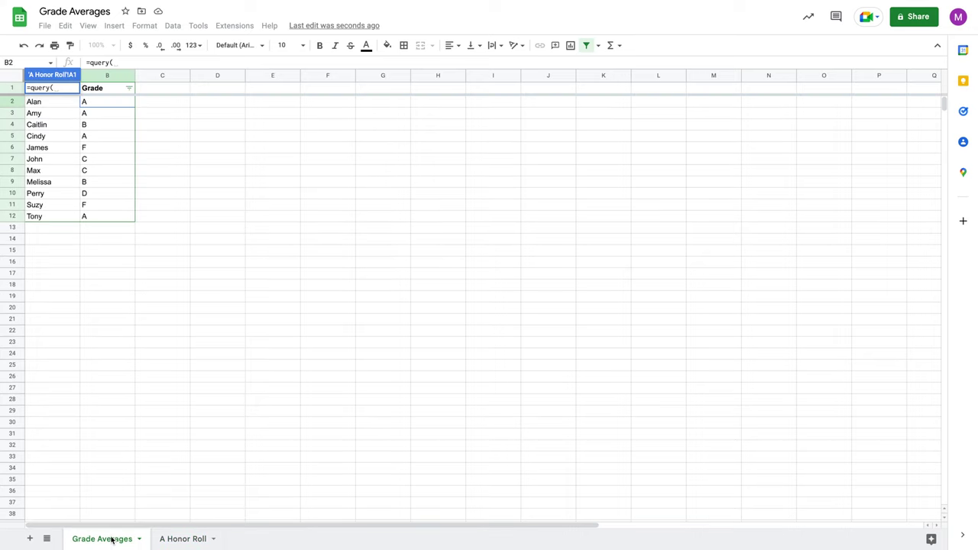
click(95, 88)
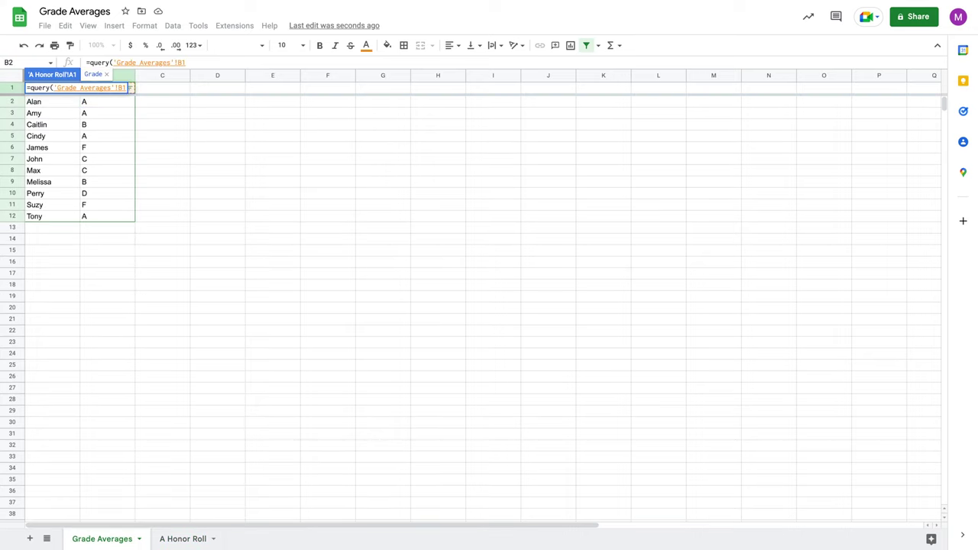
click(47, 87)
drag(47, 88, 107, 216)
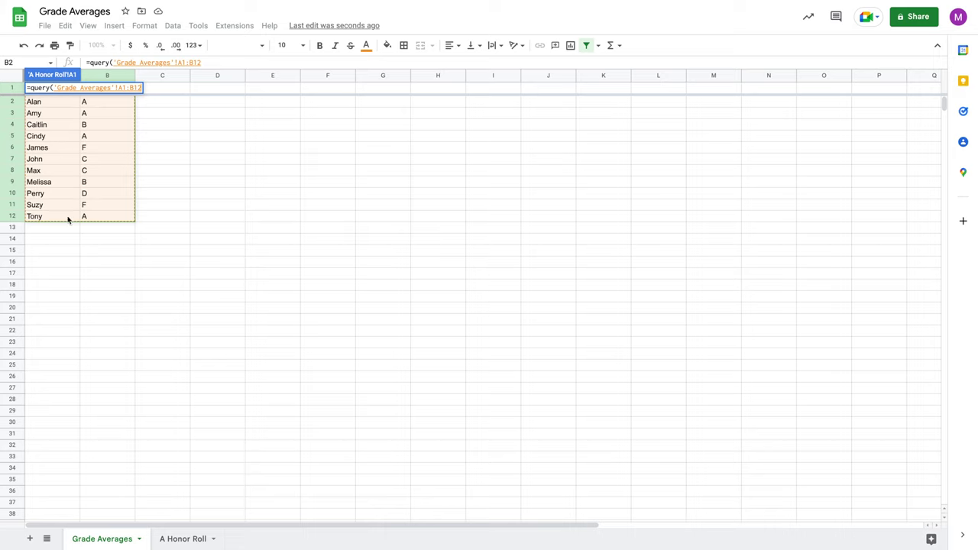
Change the query's data range to the entire columns, 'Grade Averages'!A:B
click(138, 89)
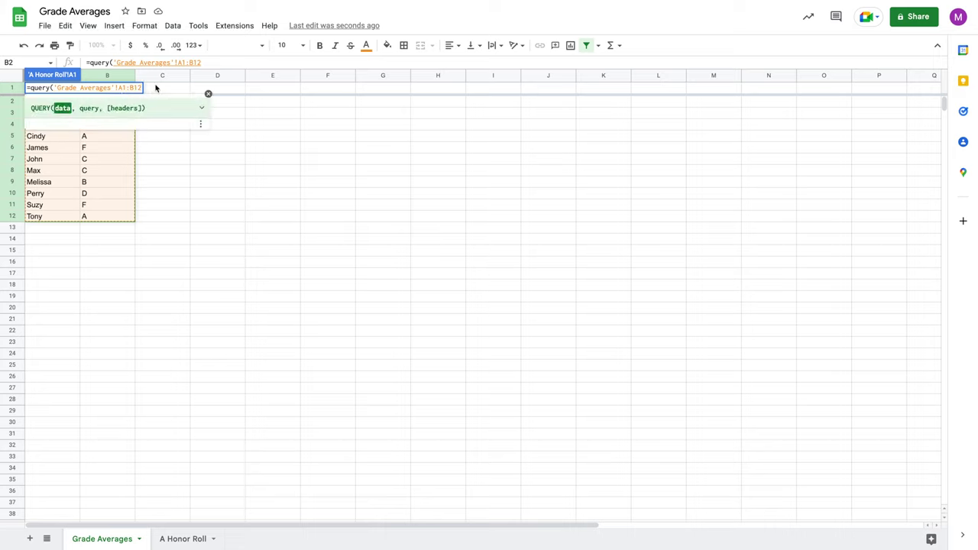
click(123, 88)
key(BackSpace)
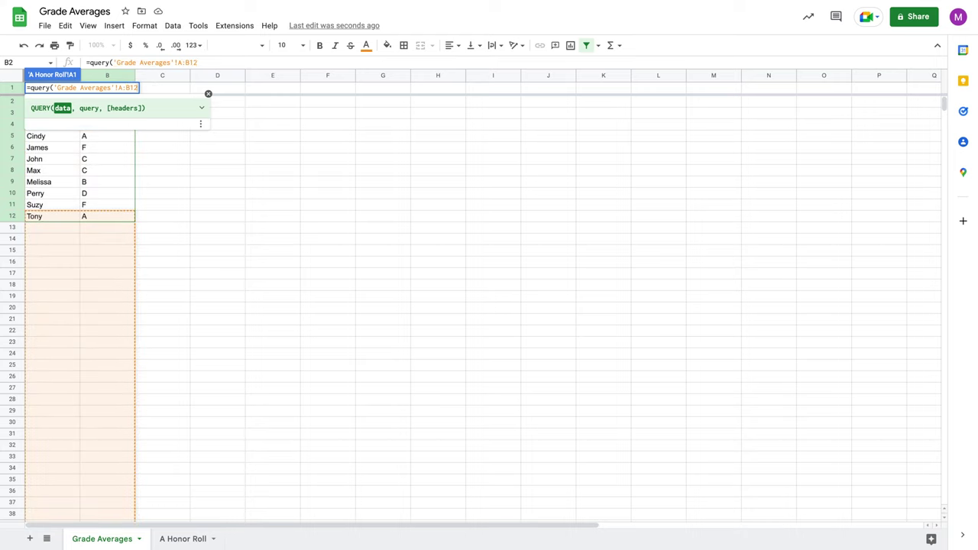
key(BackSpace)
key(BackSpace)
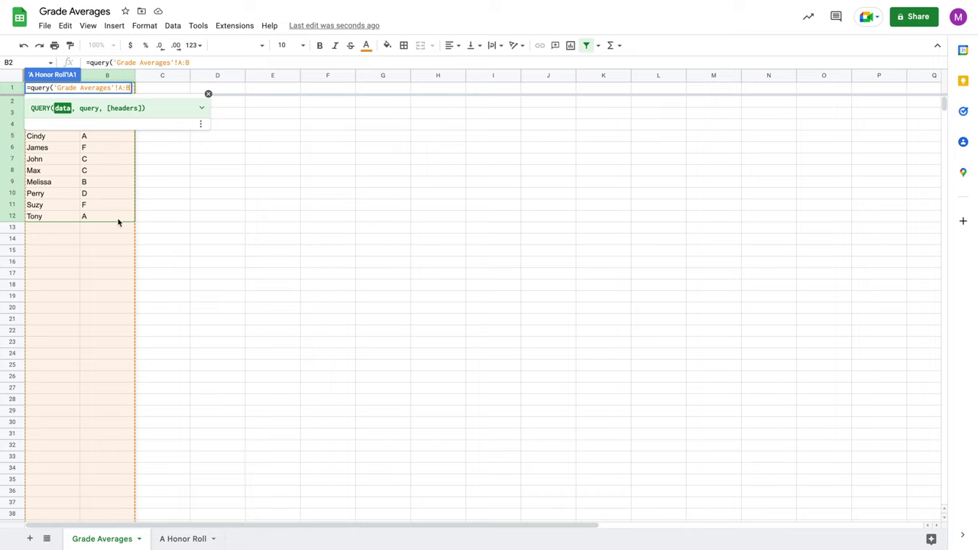
Complete the QUERY formula with the query "SELECT *" and 1 header row, and enter it
text(,)
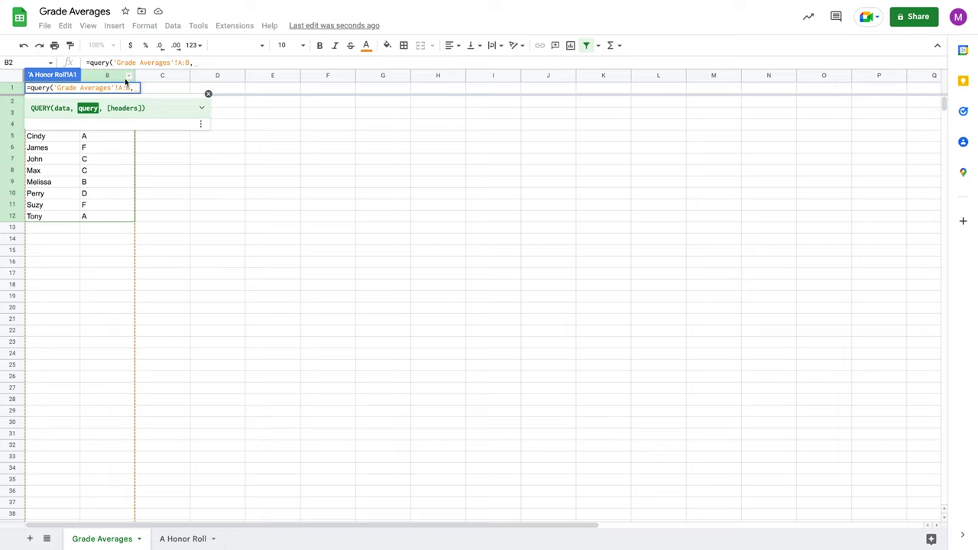
text("")
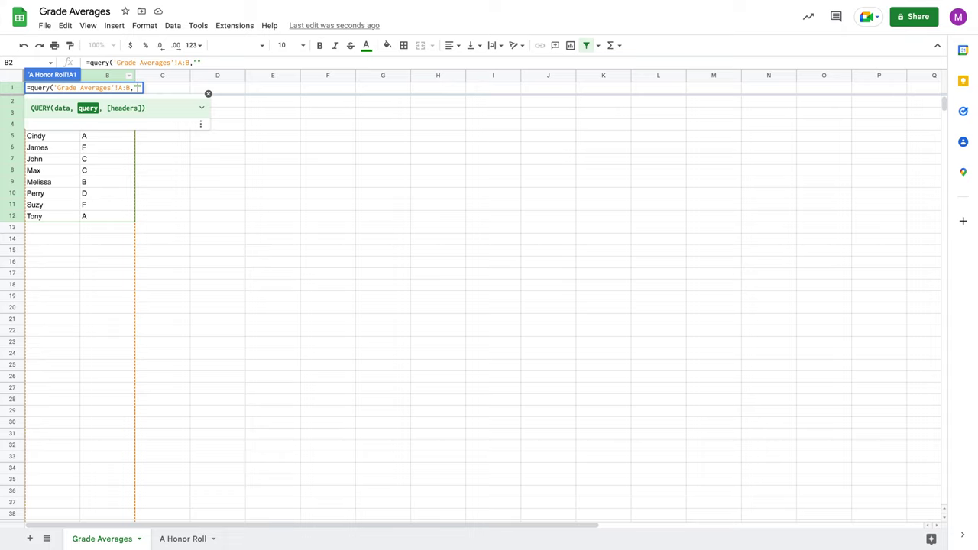
text(SELECT)
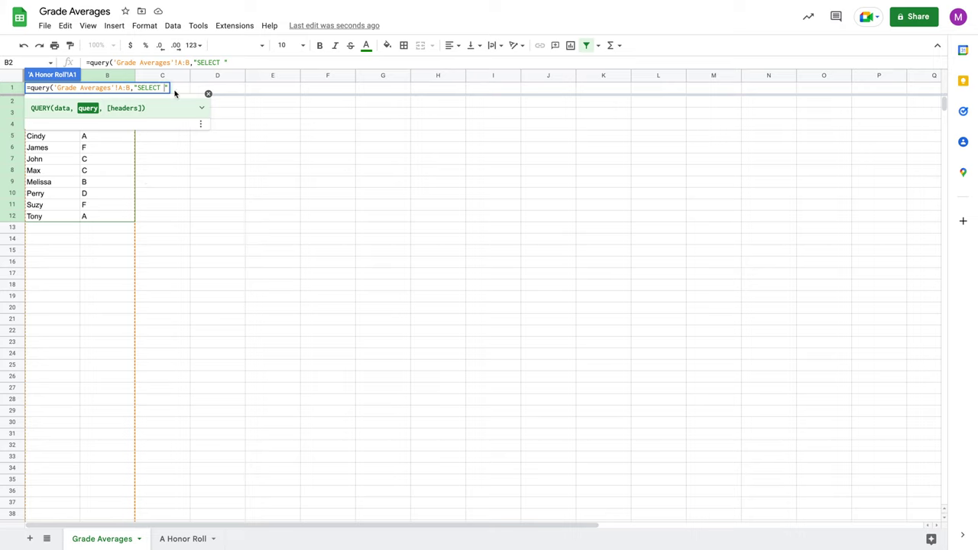
text(*)
text(,)
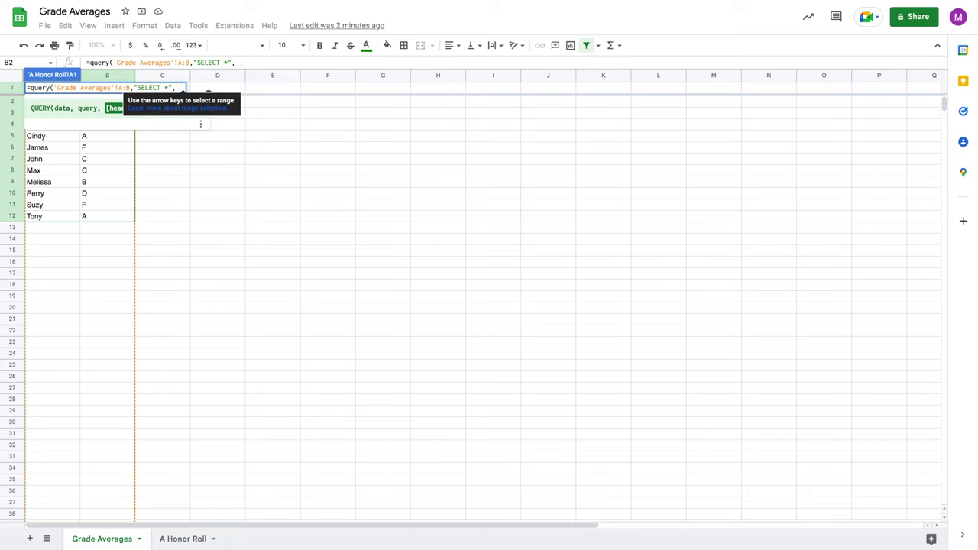
text(1)
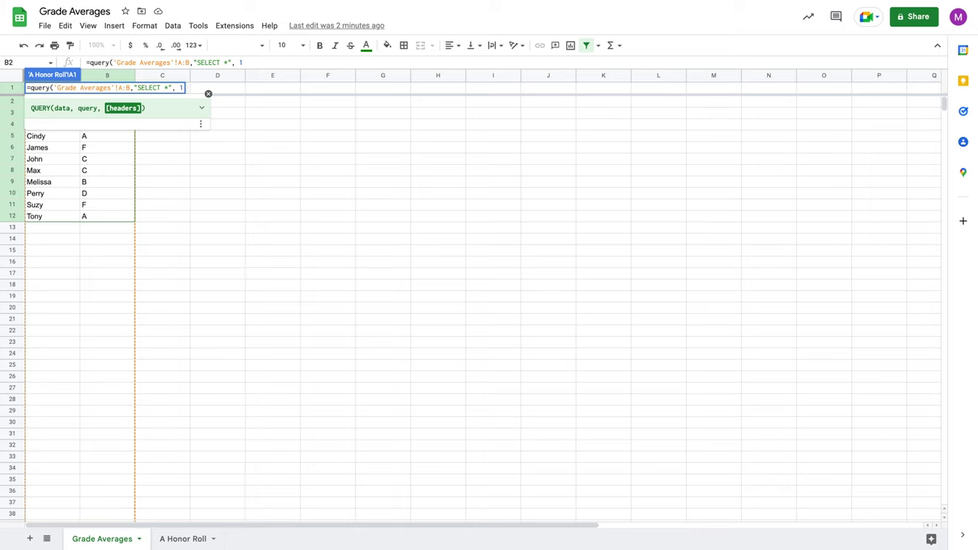
text())
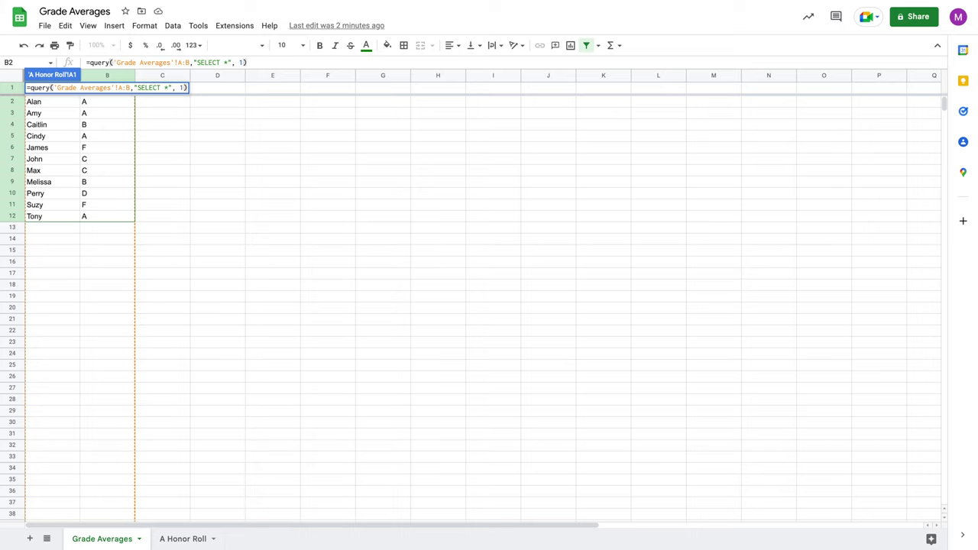
key(Return)
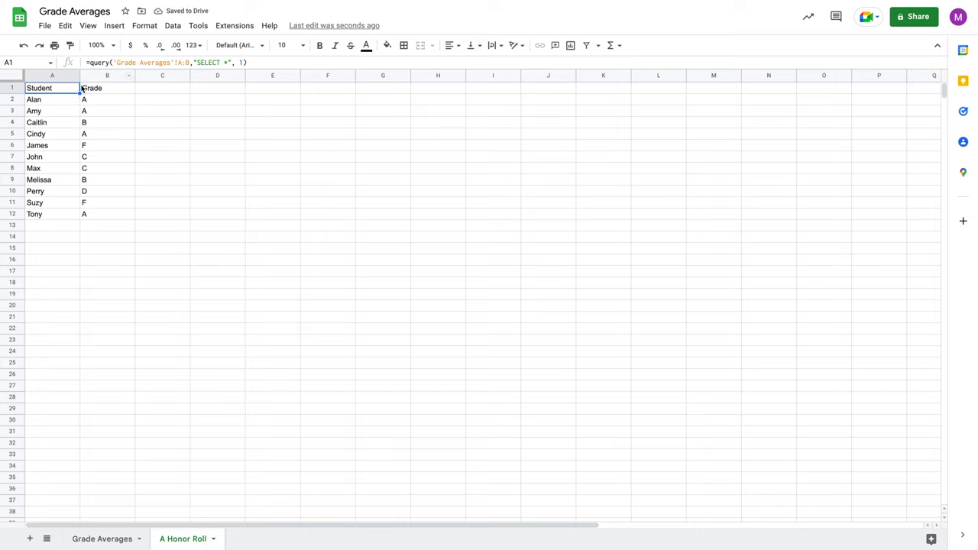
Review the finished QUERY formula in A1 and compare its output with the Grade Averages sheet
drag(88, 61, 259, 63)
click(259, 63)
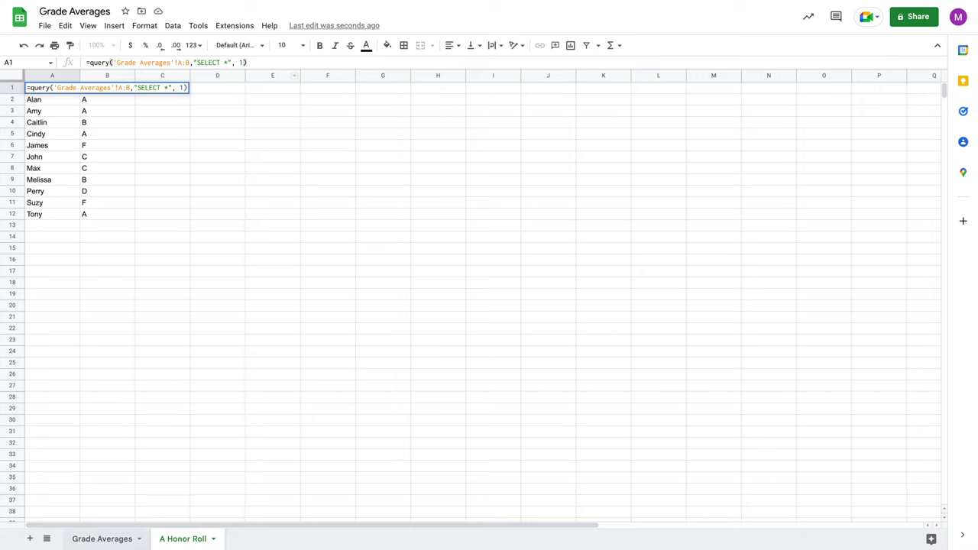
click(97, 540)
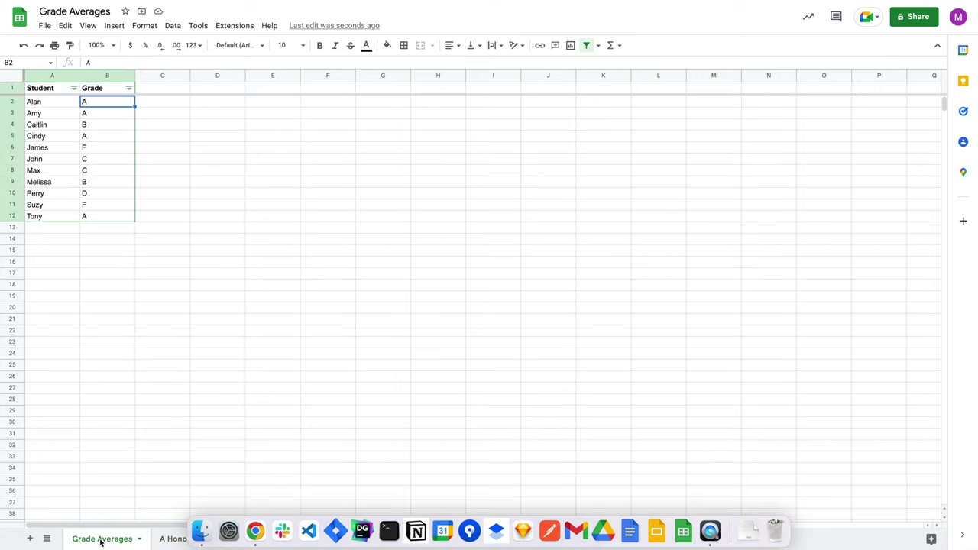
click(184, 539)
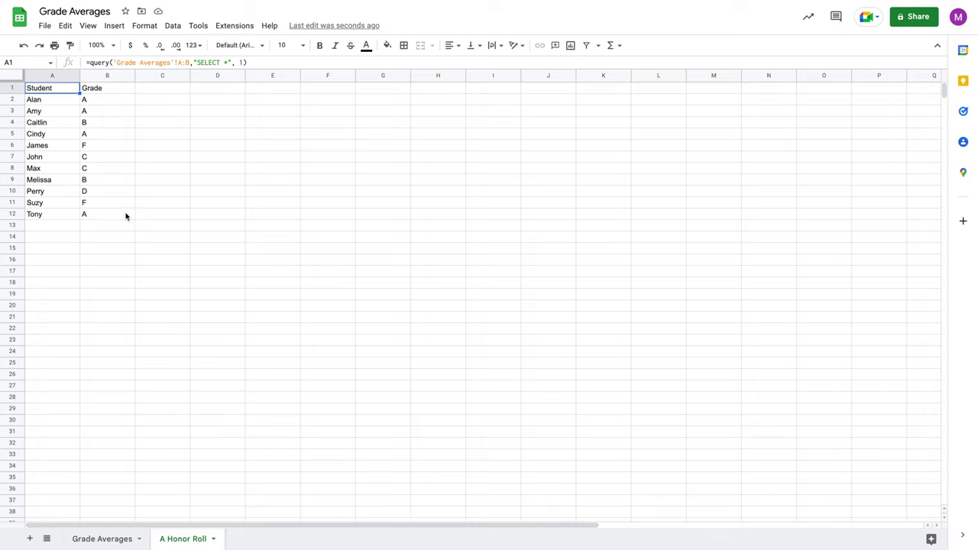